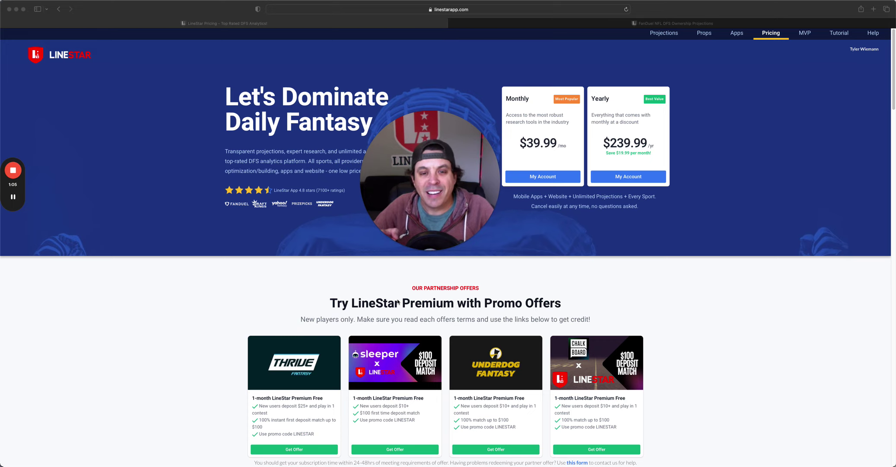
Show projected ownership (pOwn%) for the 'DAL vs LAC, 1 games' slate.
left_click(664, 33)
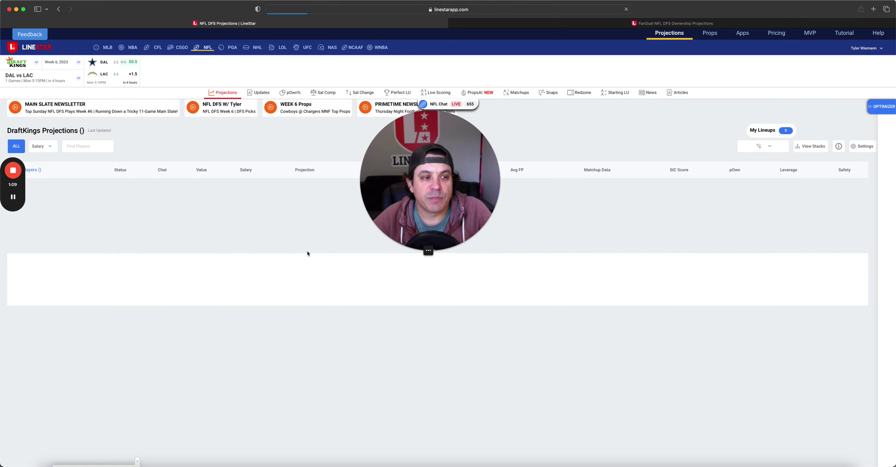
left_click_drag(460, 242, 779, 396)
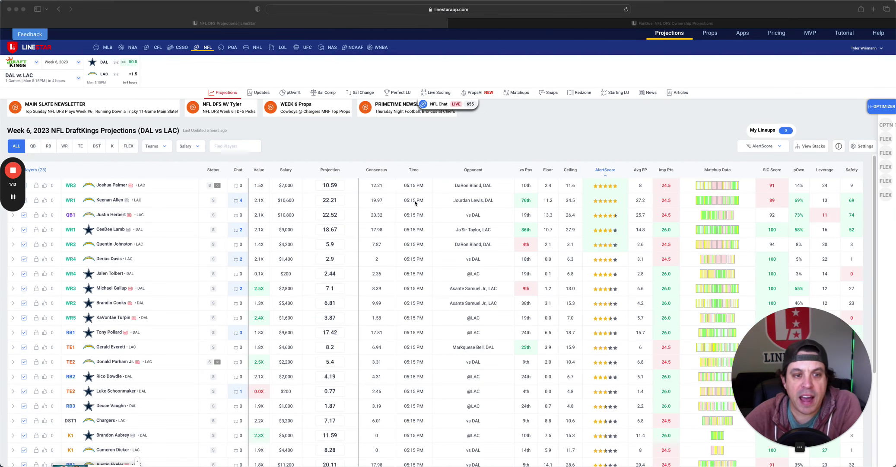
left_click(291, 94)
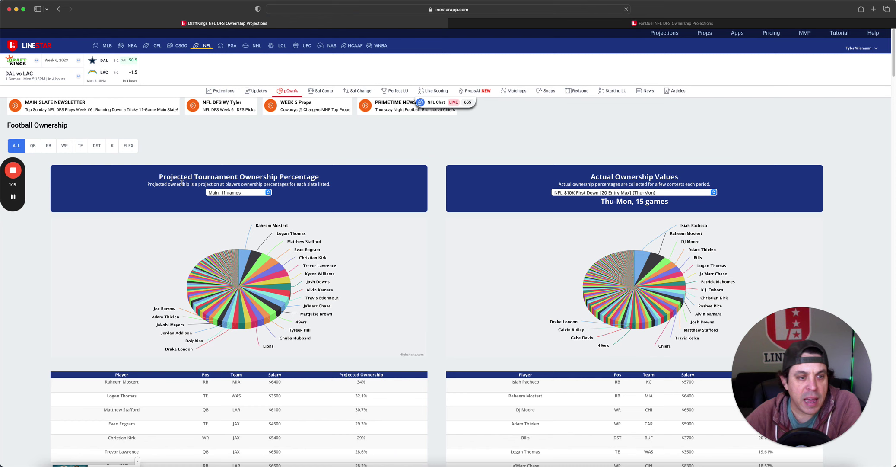
left_click(231, 193)
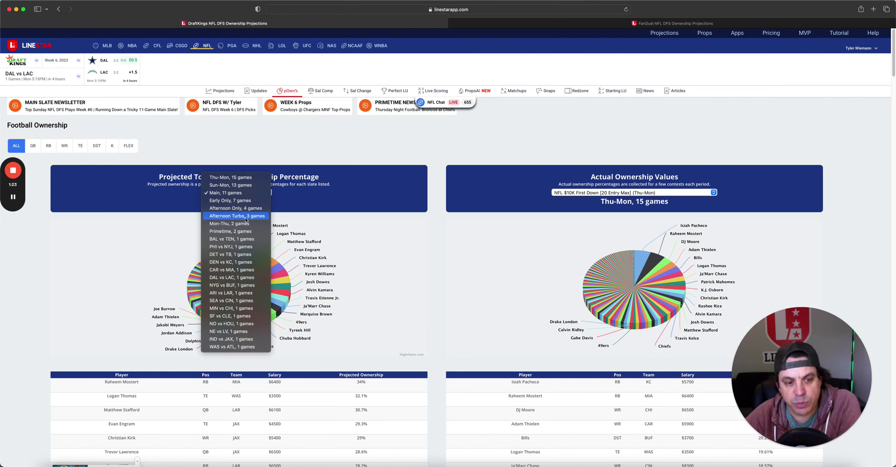
left_click(242, 277)
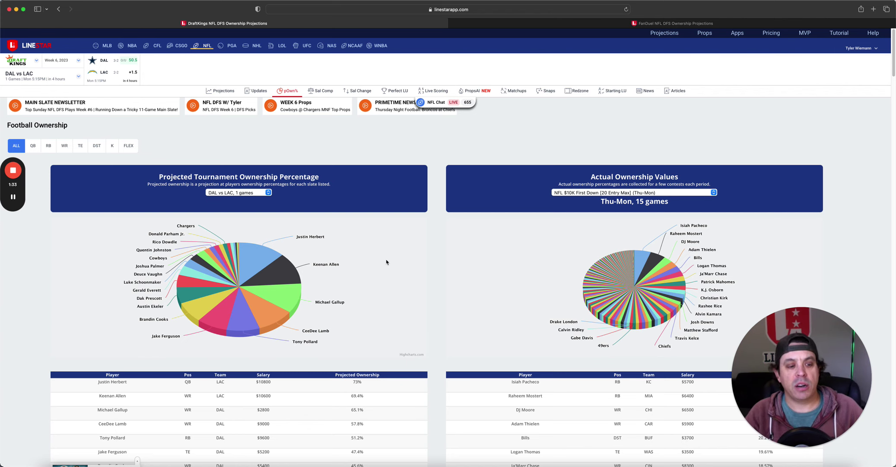
scroll(386, 261, "down", 1)
scroll(386, 262, "down", 1)
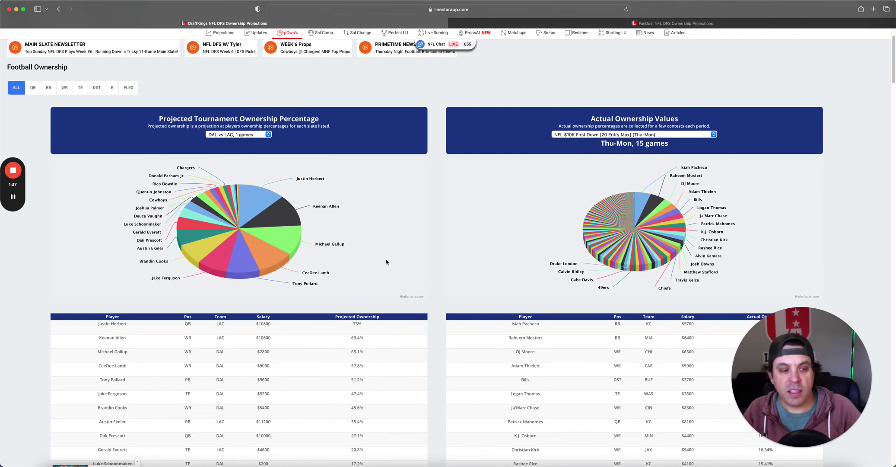
scroll(386, 262, "down", 1)
scroll(386, 261, "down", 1)
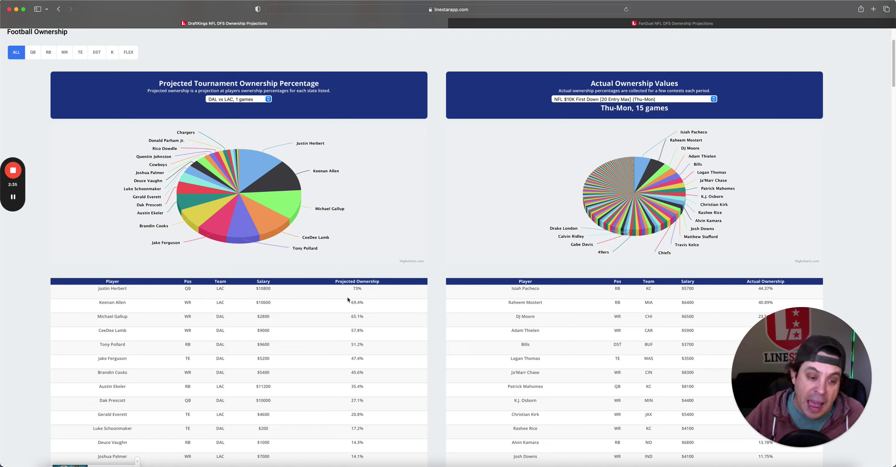
left_click_drag(370, 386, 349, 387)
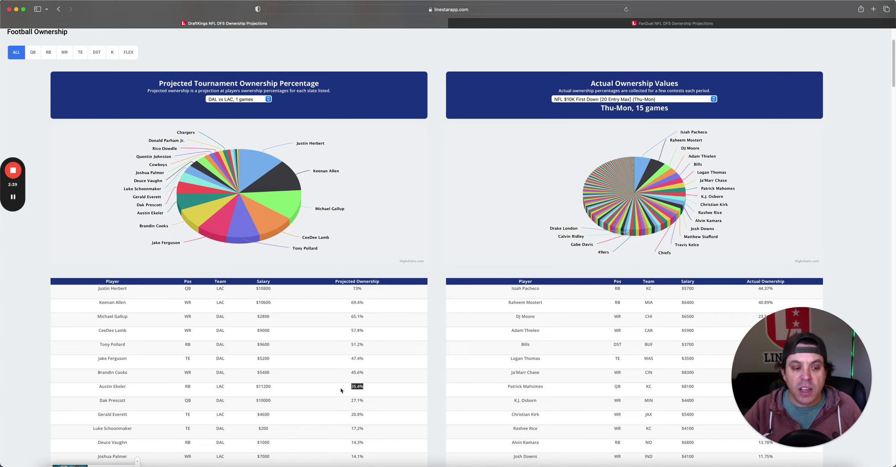
left_click(341, 391)
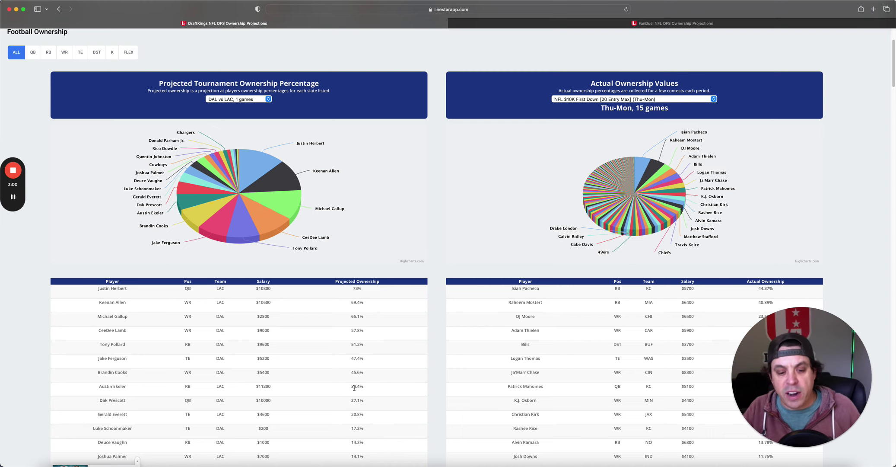
left_click_drag(366, 390, 351, 389)
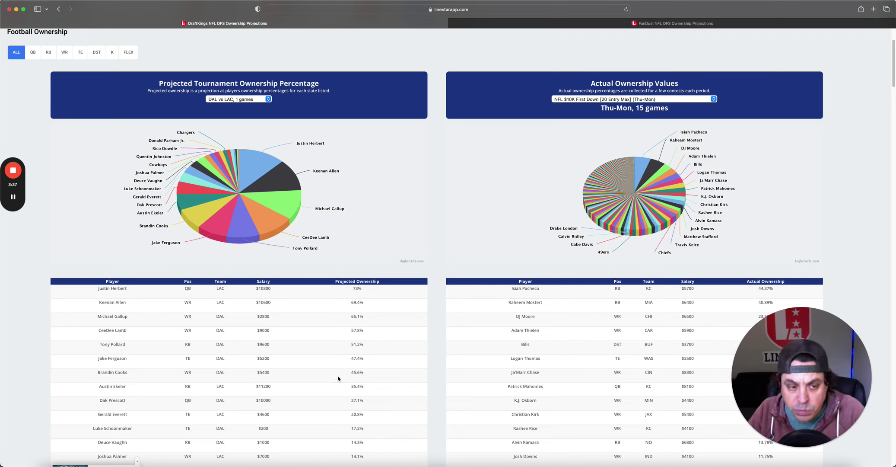
Filter DraftKings and FanDuel ownership to QBs, ending on DraftKings with Herbert at 73%.
left_click(33, 53)
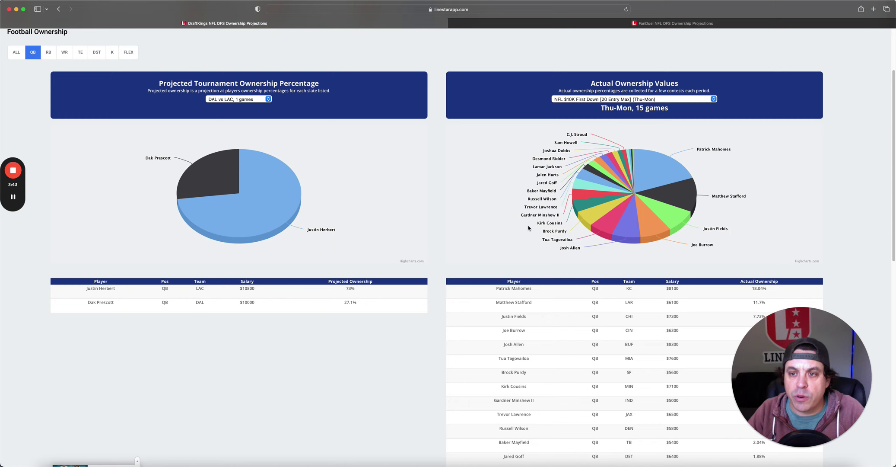
left_click(683, 23)
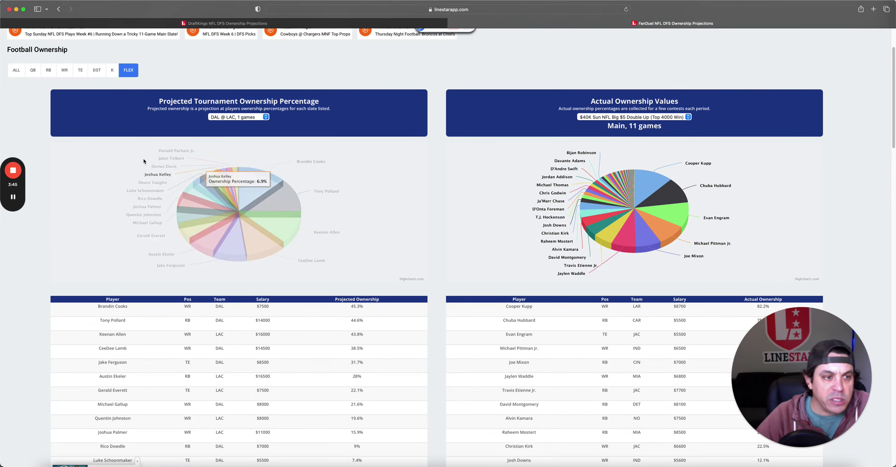
scroll(140, 182, "up", 2)
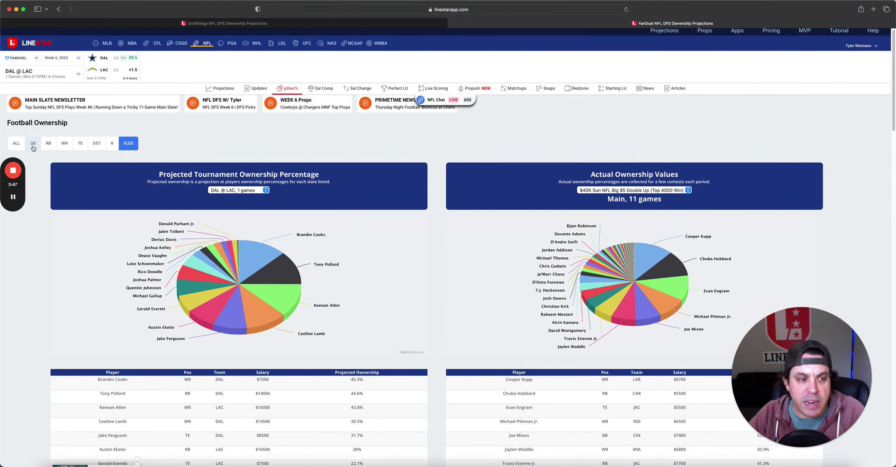
left_click(33, 143)
scroll(178, 303, "down", 2)
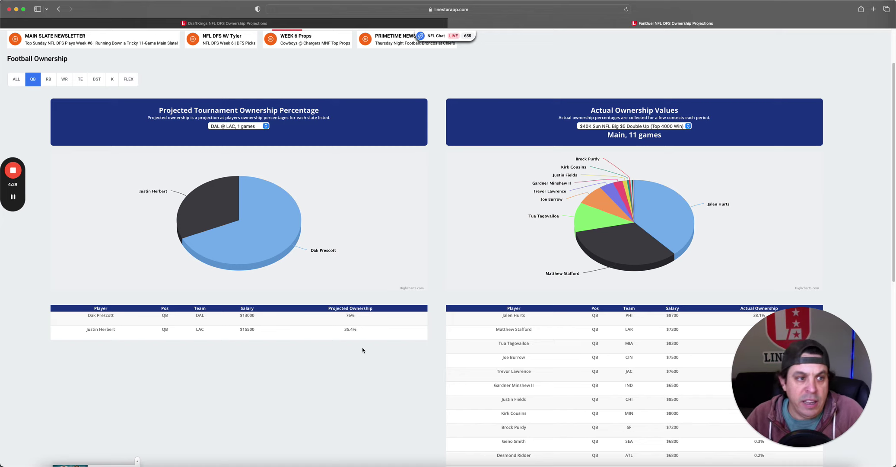
left_click(246, 24)
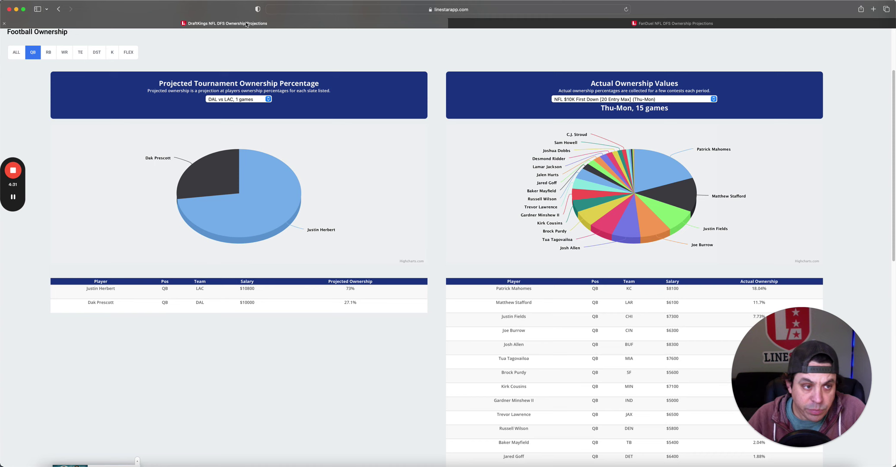
Filter DraftKings ownership to running backs, led by Pollard at 51.2%.
left_click(48, 51)
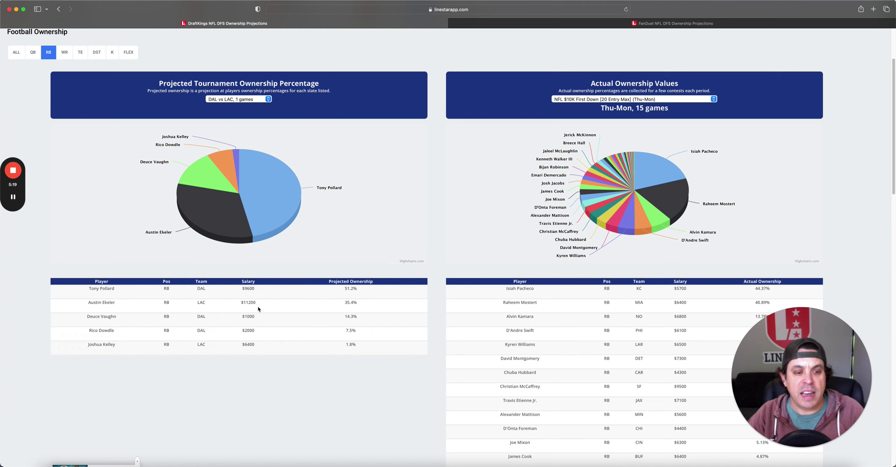
Check FanDuel running-back ownership, then filter DraftKings ownership to wide receivers.
left_click(683, 25)
left_click(48, 79)
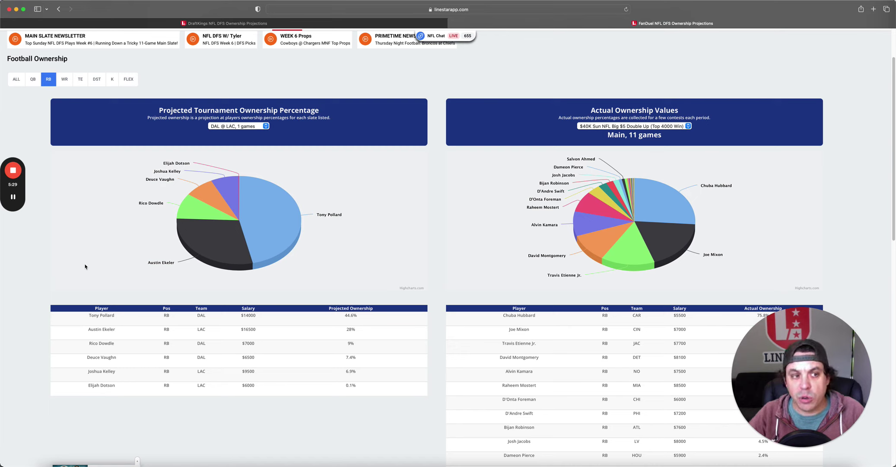
left_click(228, 23)
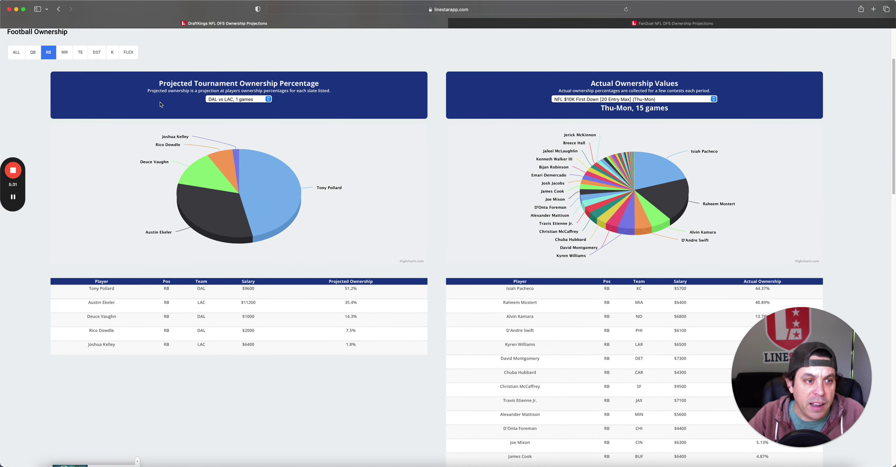
left_click(64, 52)
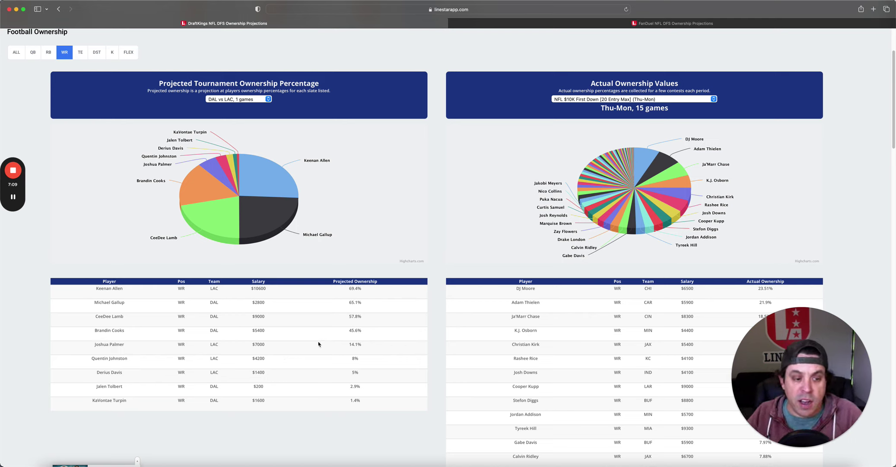
Mark Quentin Johnston's 8% projected ownership in the DraftKings WR table.
double_click(355, 358)
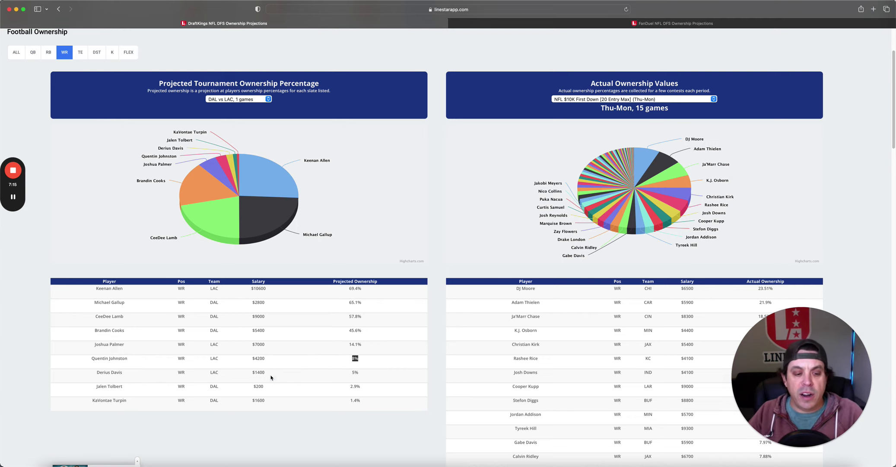
left_click(110, 401)
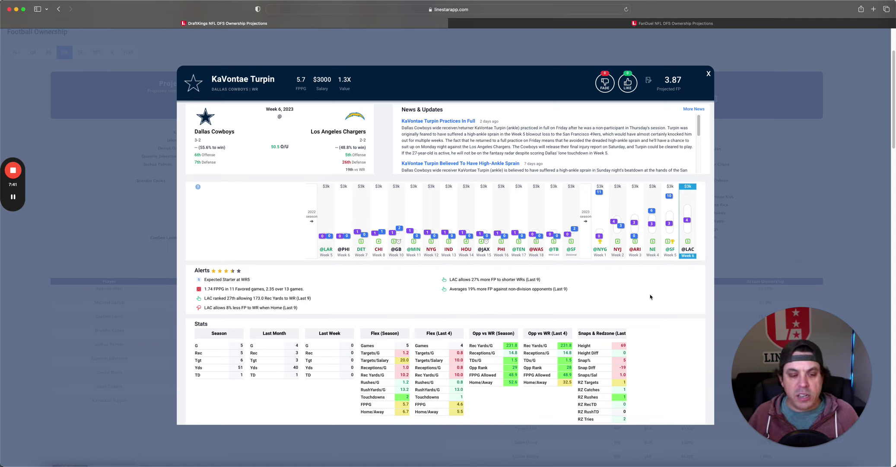
left_click(708, 74)
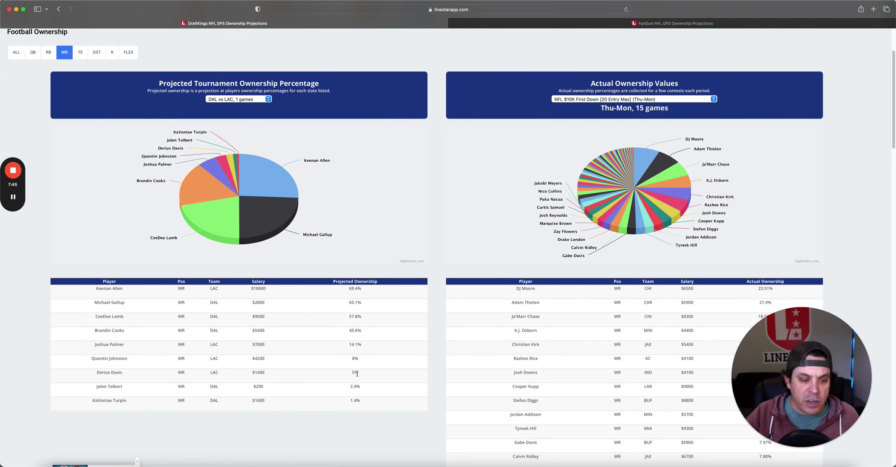
left_click_drag(361, 401, 346, 402)
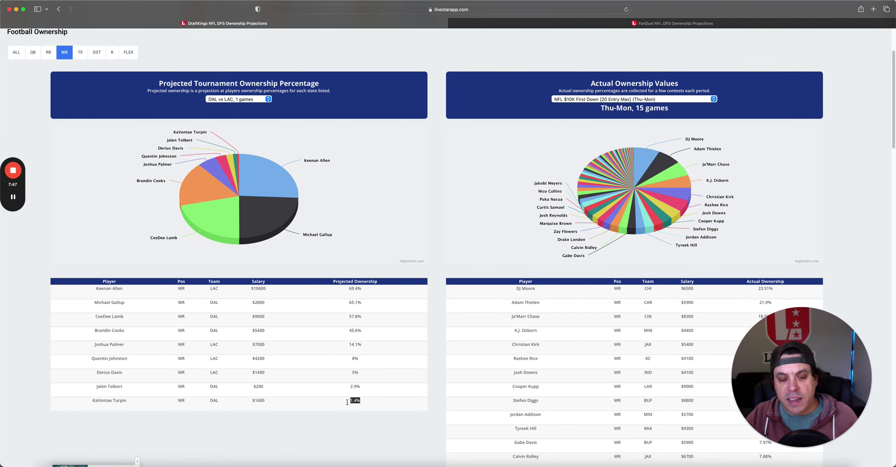
left_click(347, 401)
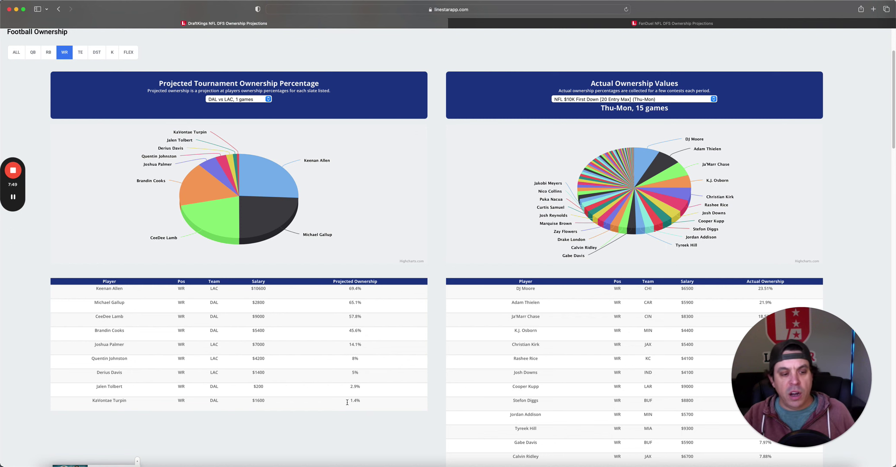
left_click(114, 386)
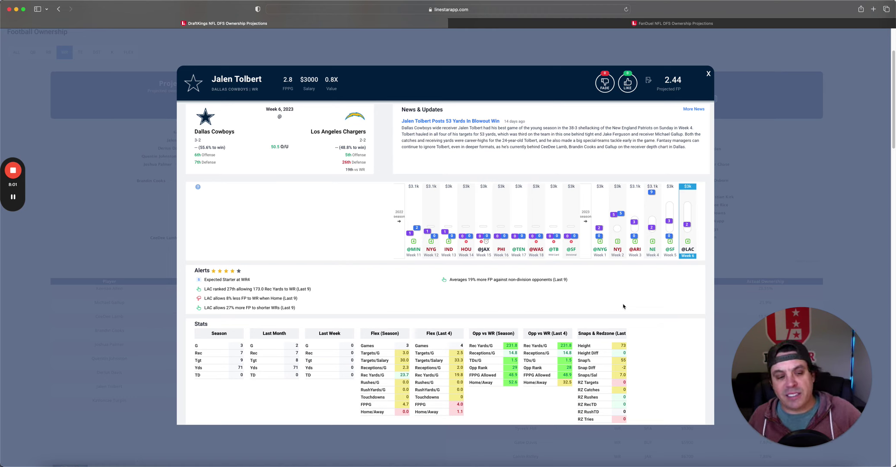
left_click(709, 76)
scroll(140, 284, "up", 2)
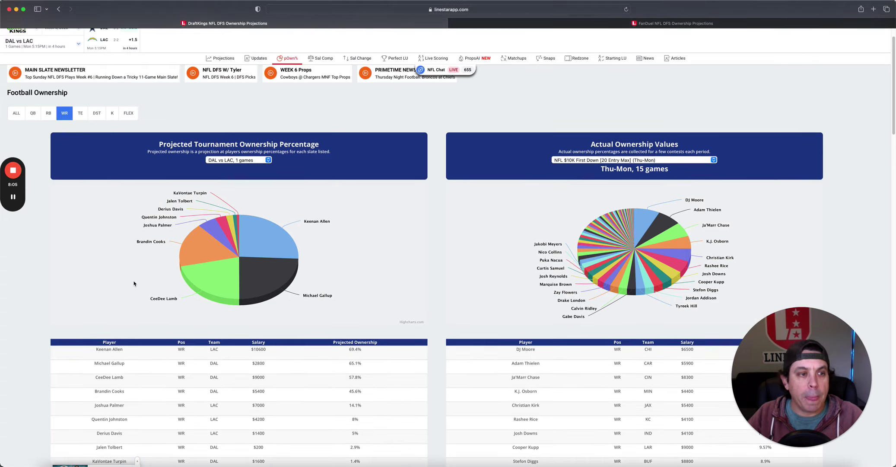
Filter ownership to tight ends and open Donald Parham Jr.'s player card ($3000 salary).
left_click(80, 114)
scroll(42, 312, "down", 1)
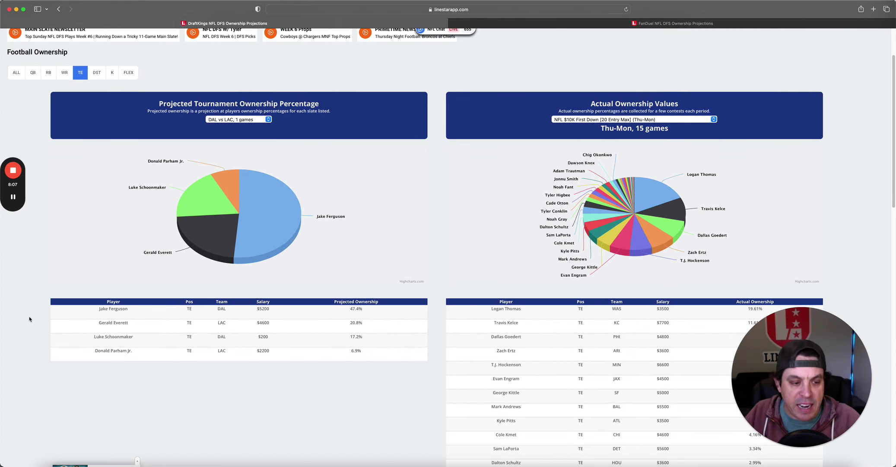
scroll(29, 319, "down", 1)
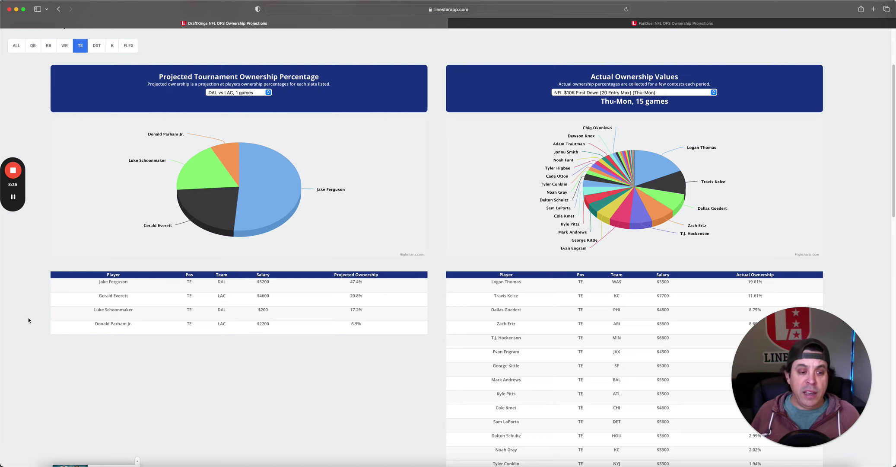
left_click(126, 325)
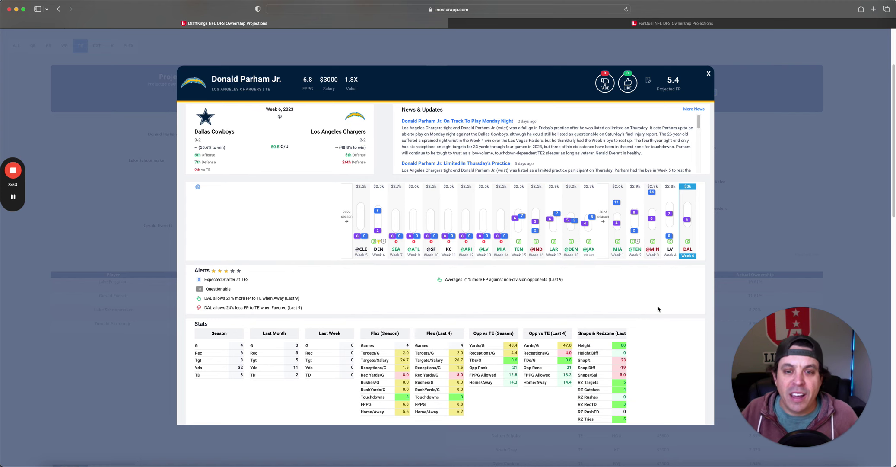
scroll(658, 309, "down", 1)
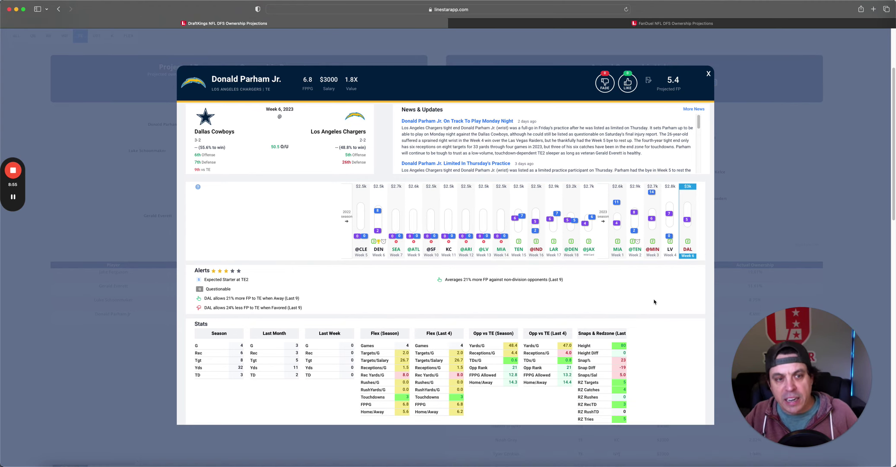
Close and reopen Donald Parham Jr.'s card, then view and close Gerald Everett's card.
left_click(709, 73)
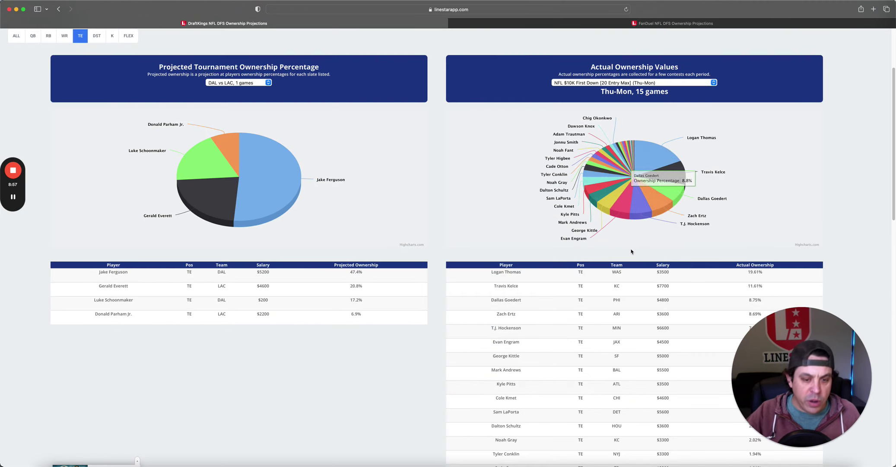
left_click(114, 315)
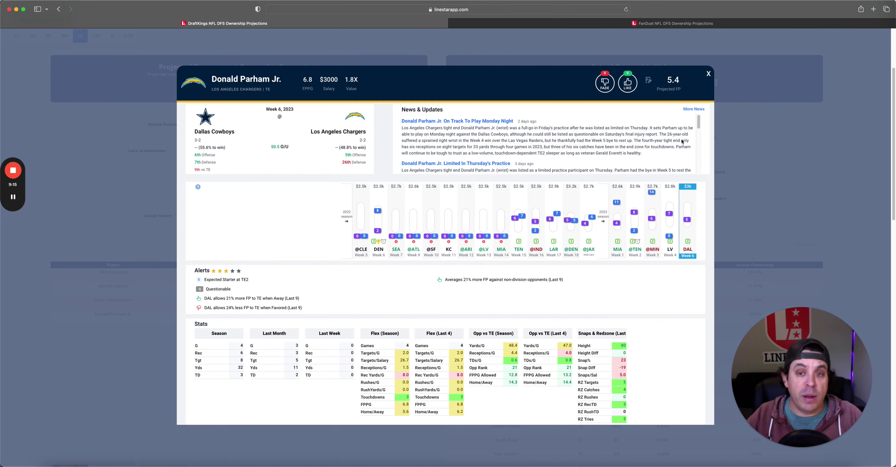
left_click(708, 74)
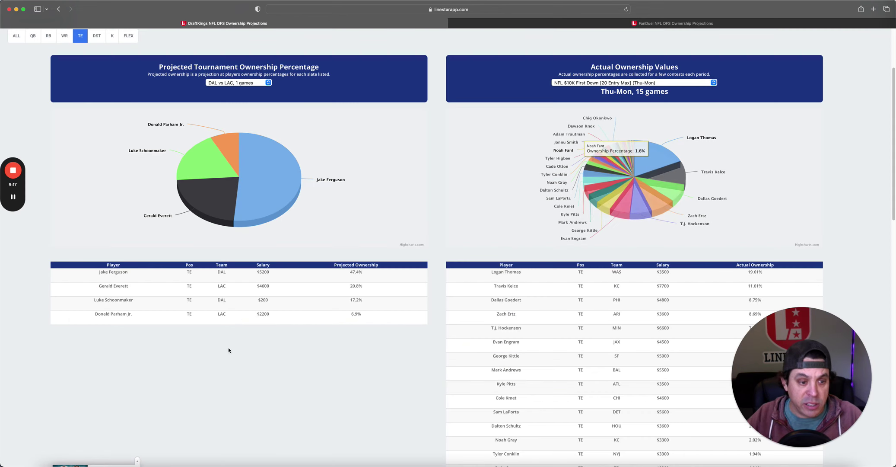
left_click(113, 286)
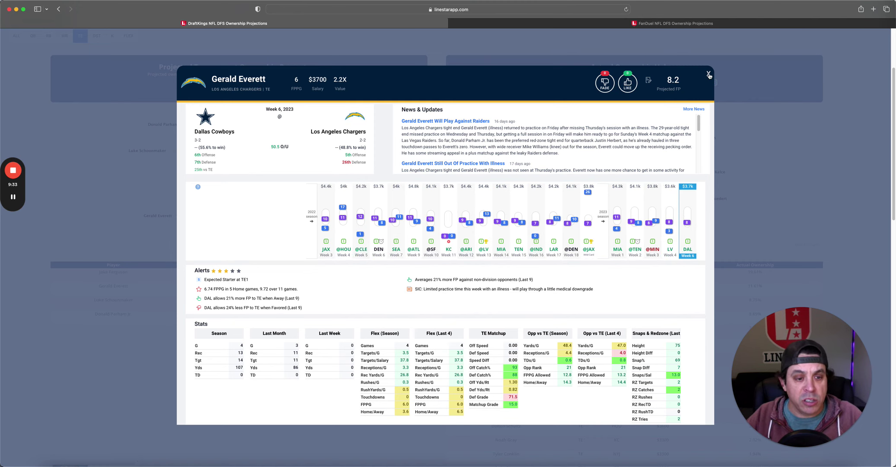
left_click(709, 75)
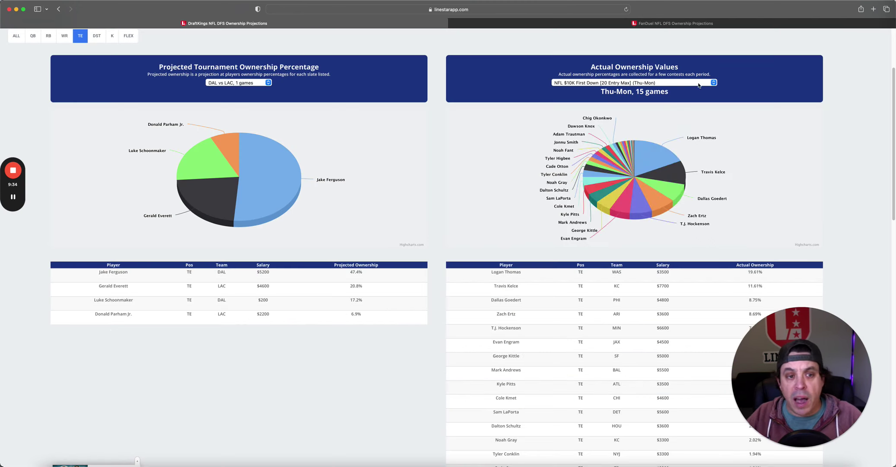
left_click(112, 272)
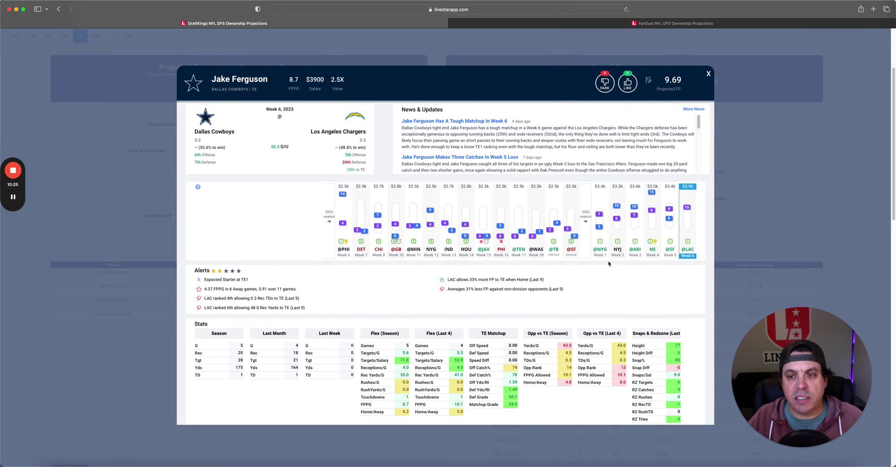
left_click(708, 73)
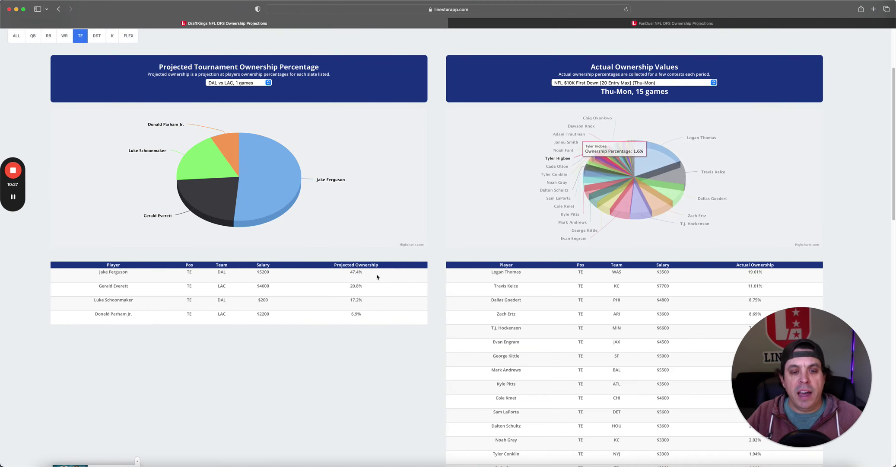
left_click_drag(366, 273, 344, 273)
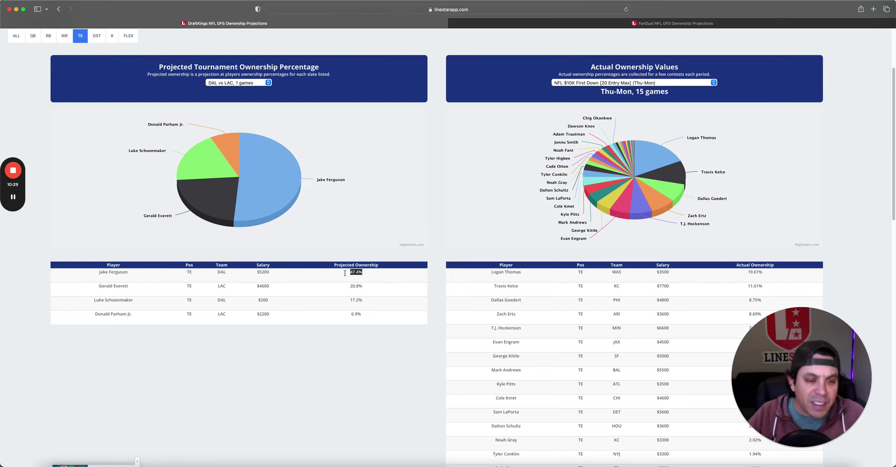
left_click(345, 273)
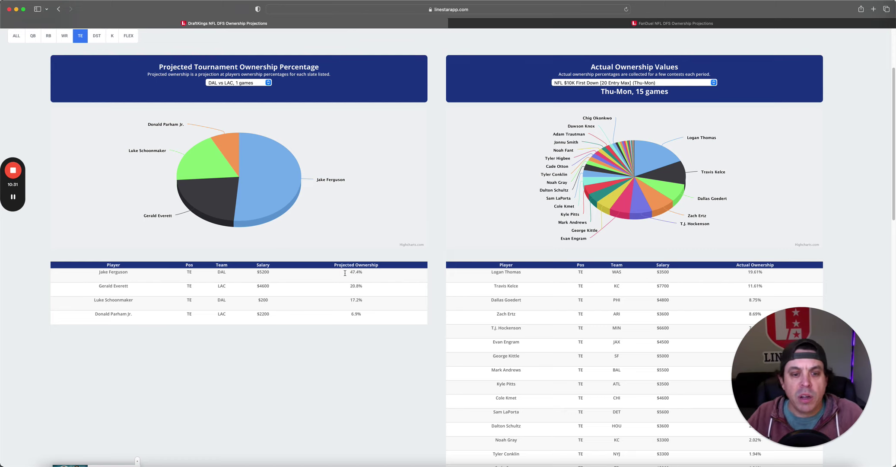
scroll(125, 277, "up", 1)
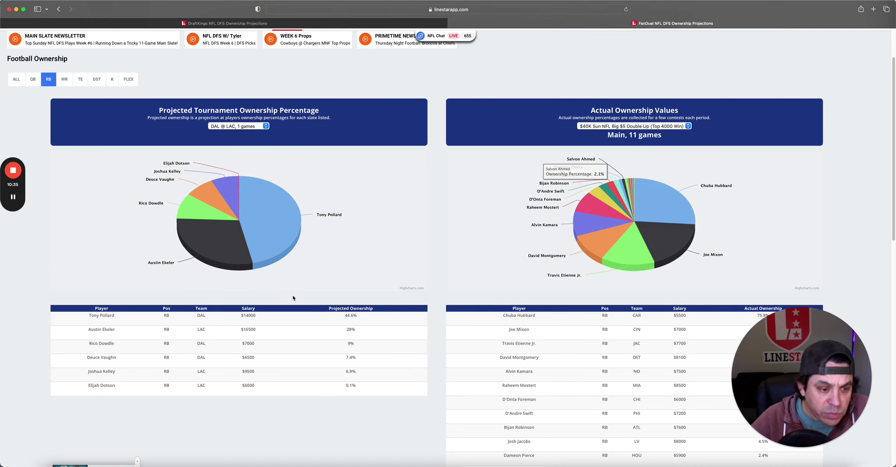
Show wide receiver ownership and highlight Keenan Allen's $16000 salary and 43.8% ownership.
left_click(66, 80)
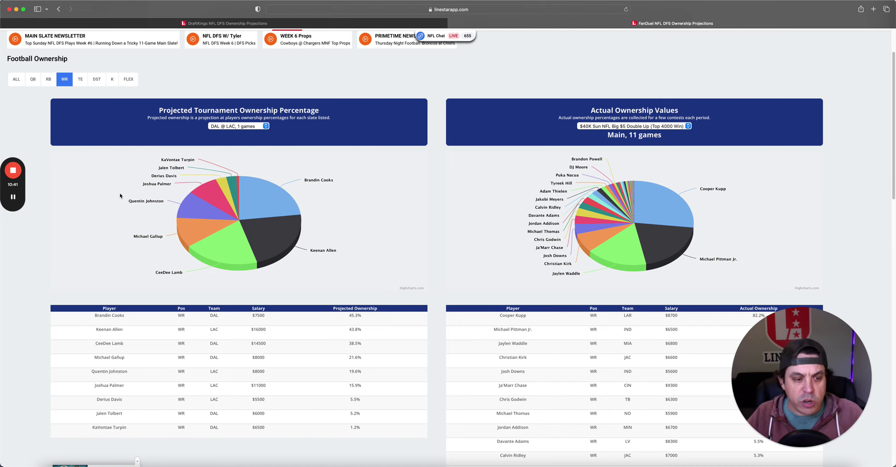
scroll(120, 196, "down", 1)
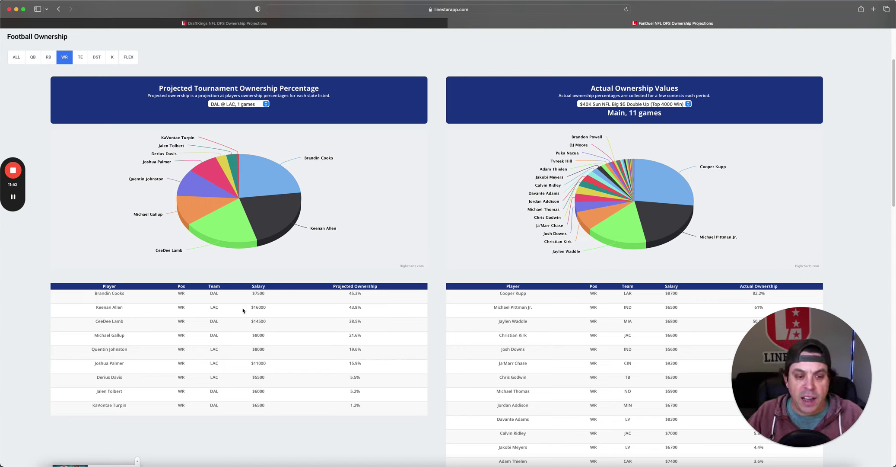
left_click_drag(245, 312, 294, 309)
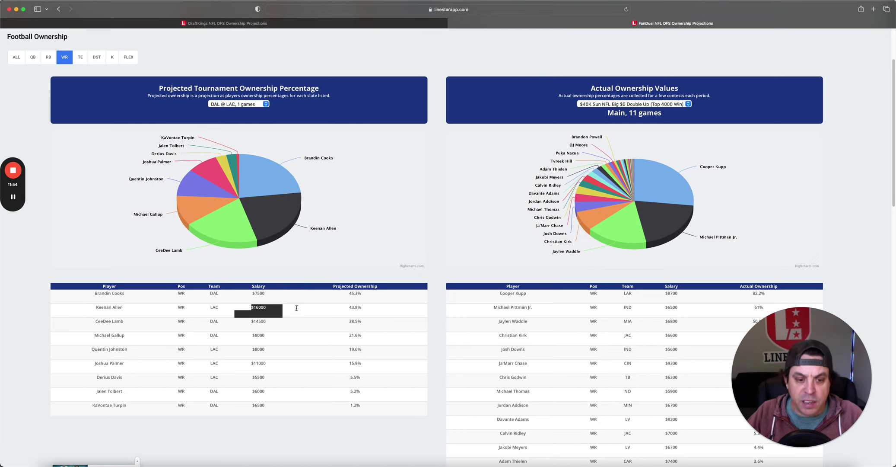
left_click_drag(382, 312, 331, 309)
left_click(331, 309)
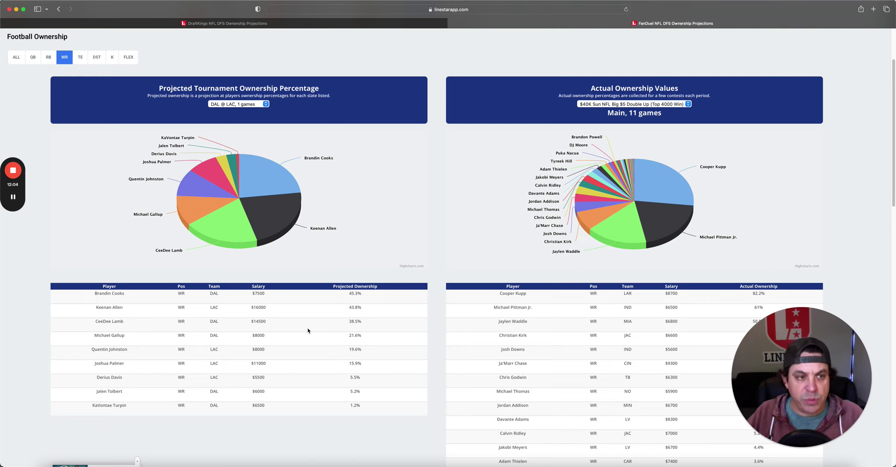
left_click(80, 58)
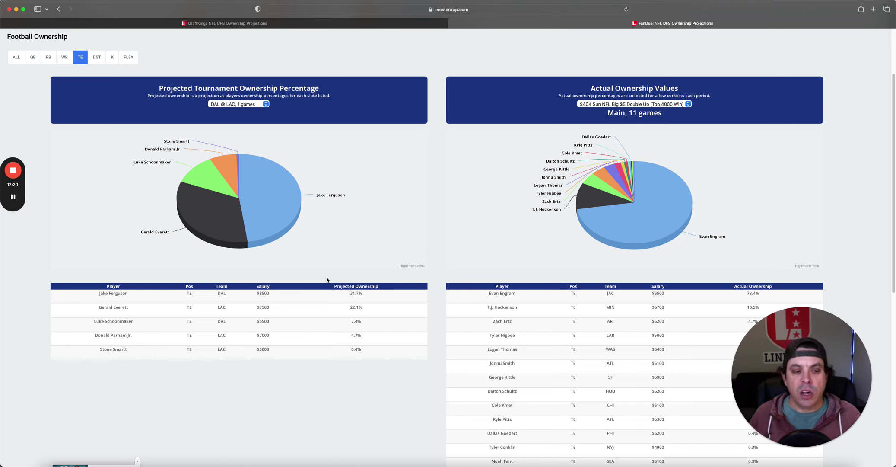
left_click(115, 322)
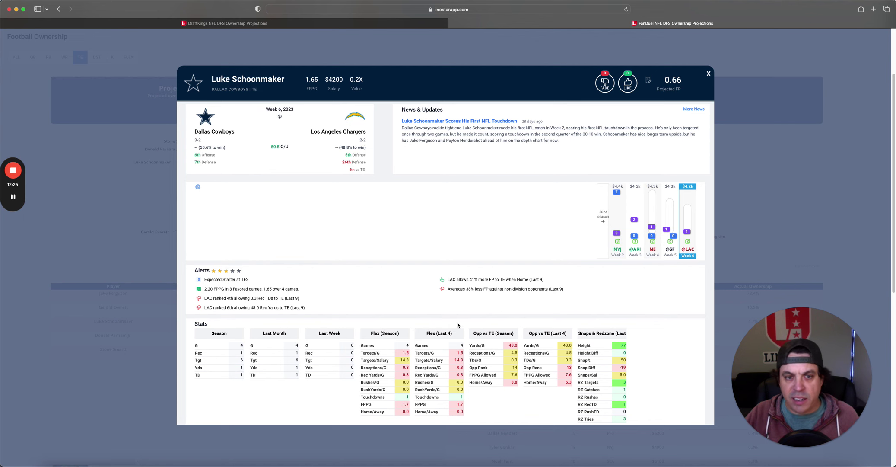
left_click(708, 73)
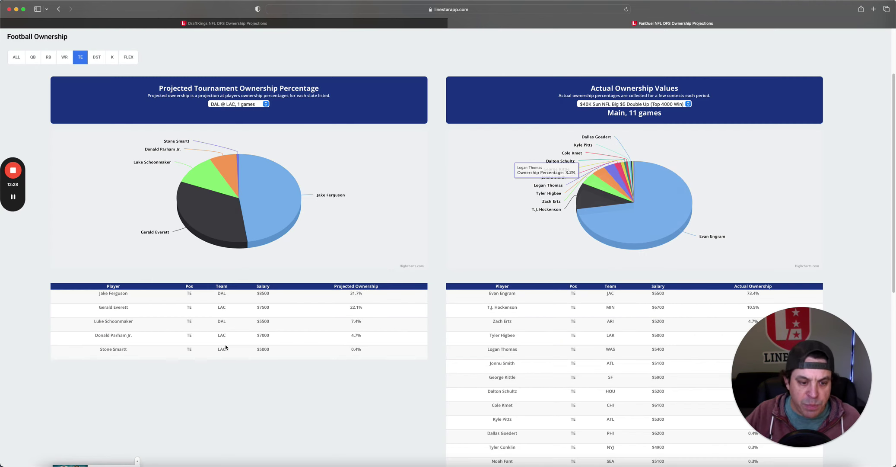
left_click(114, 321)
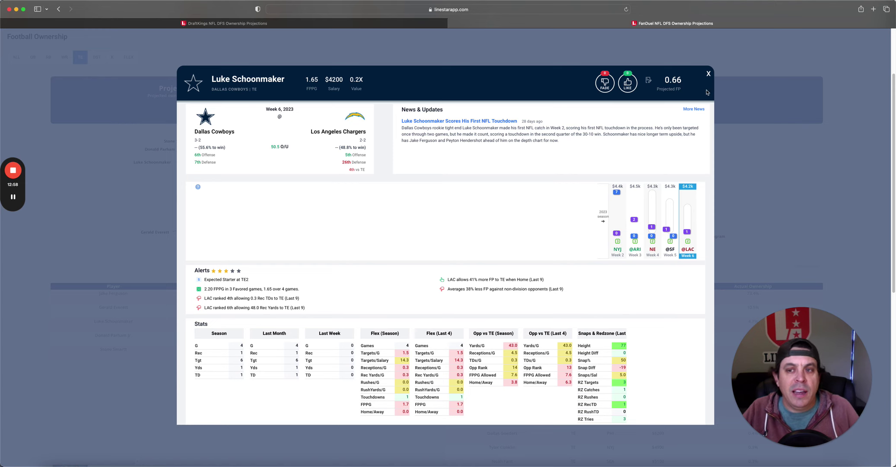
left_click(708, 75)
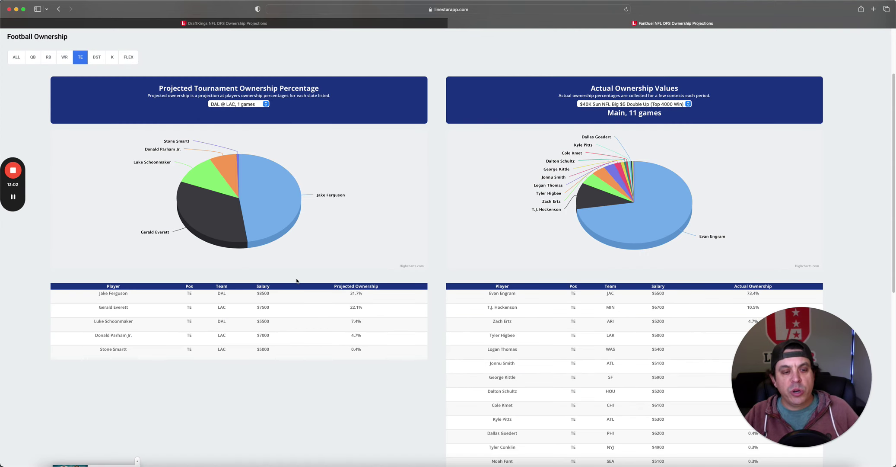
left_click(224, 23)
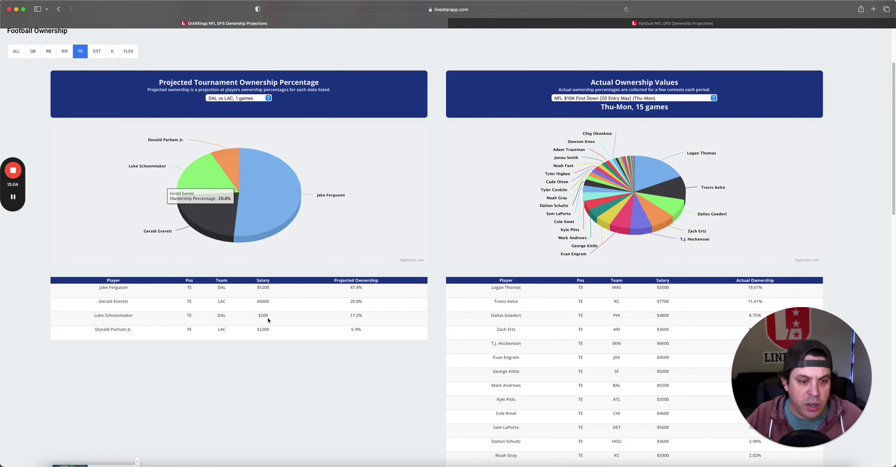
left_click_drag(365, 316, 281, 318)
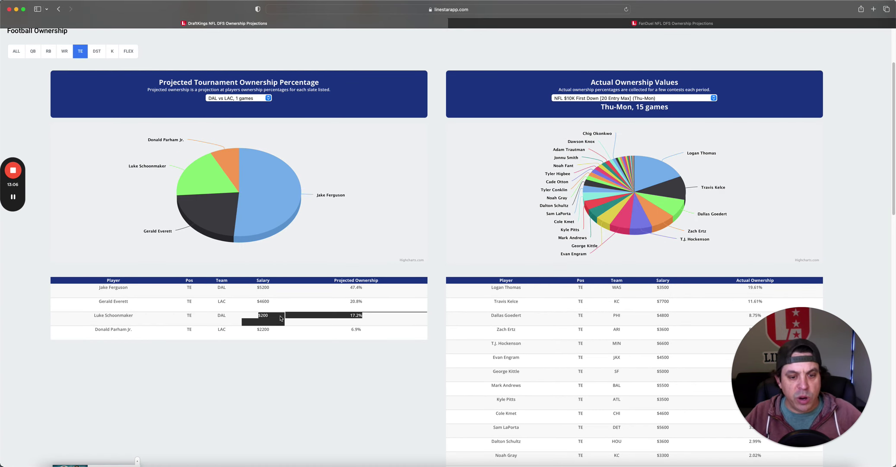
left_click_drag(364, 315, 349, 316)
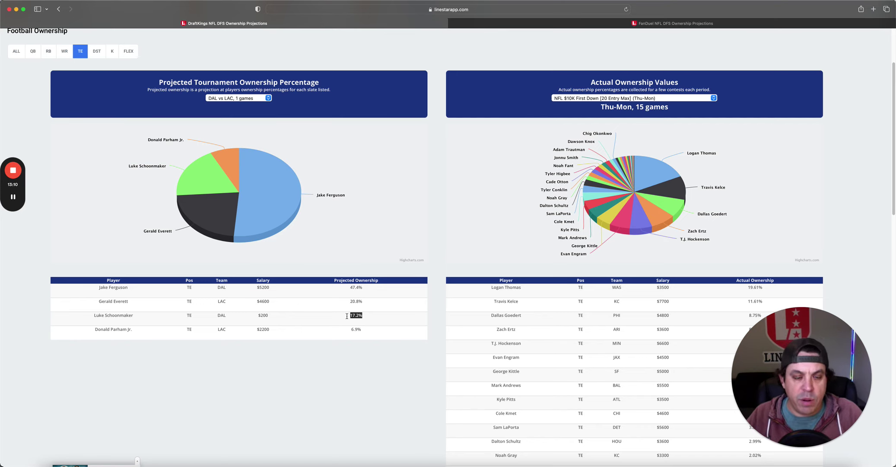
left_click(97, 50)
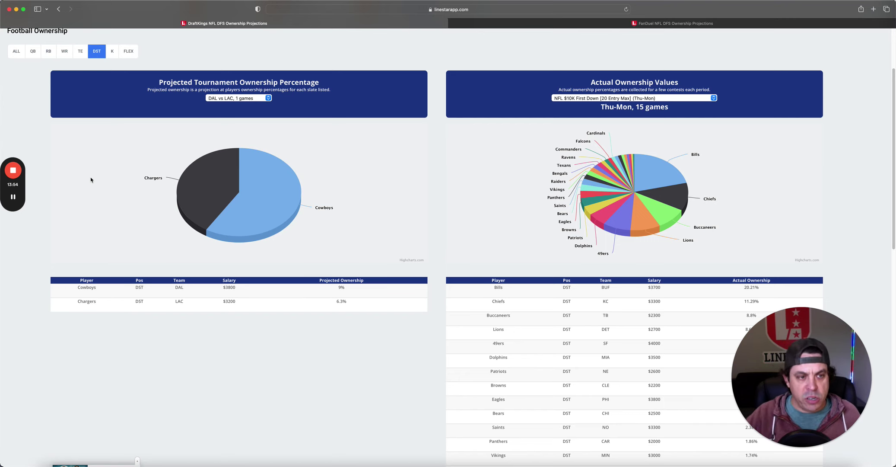
View FanDuel defense ownership, mark the Chargers' $8500 salary, then show kicker ownership.
key("ctrl+Tab")
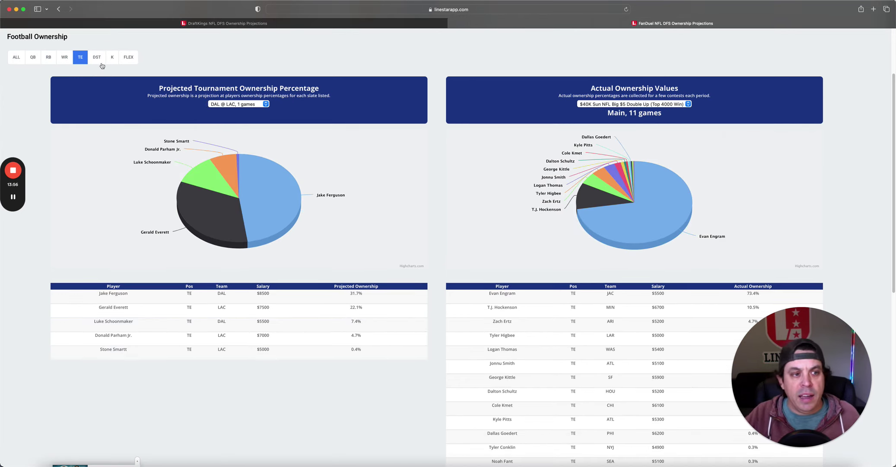
left_click(99, 60)
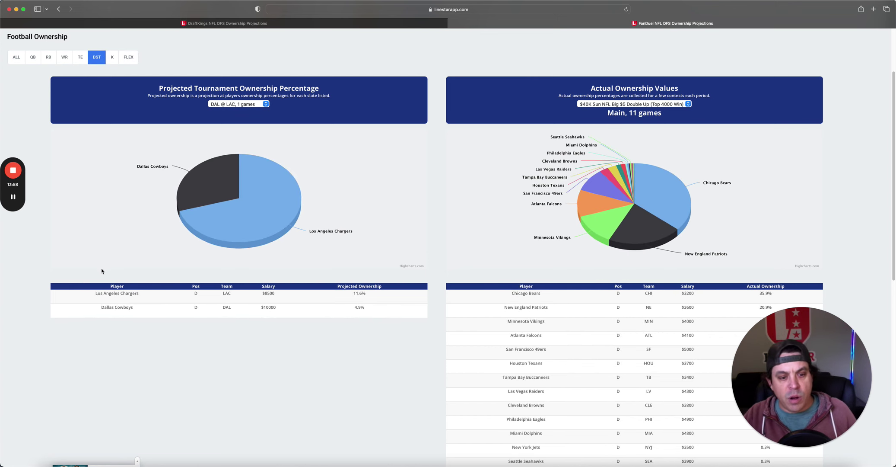
double_click(270, 293)
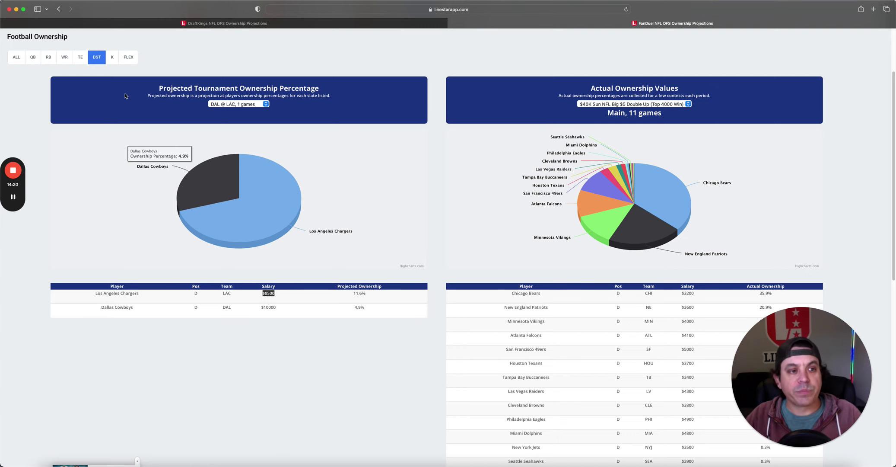
left_click(112, 61)
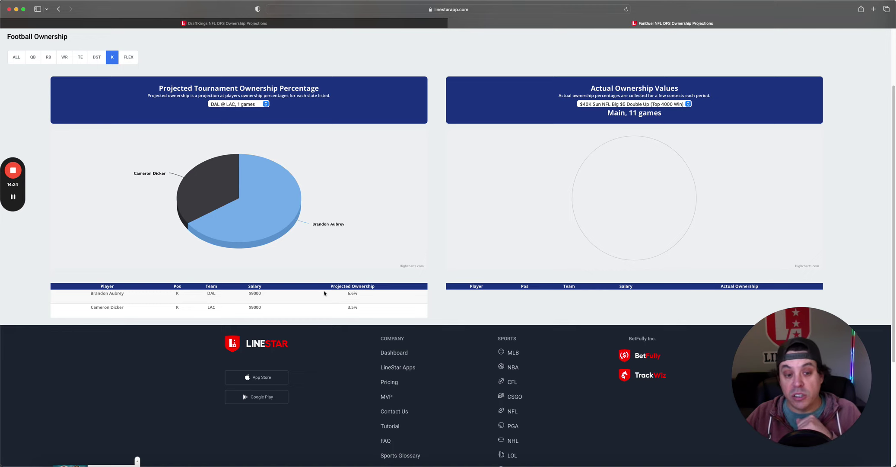
Highlight Brandon Aubrey's 6.6% ownership, then switch from DST to kicker ownership projections.
mouse_move(357, 294)
left_mouse_down()
mouse_move(336, 295)
mouse_move(344, 307)
left_mouse_up()
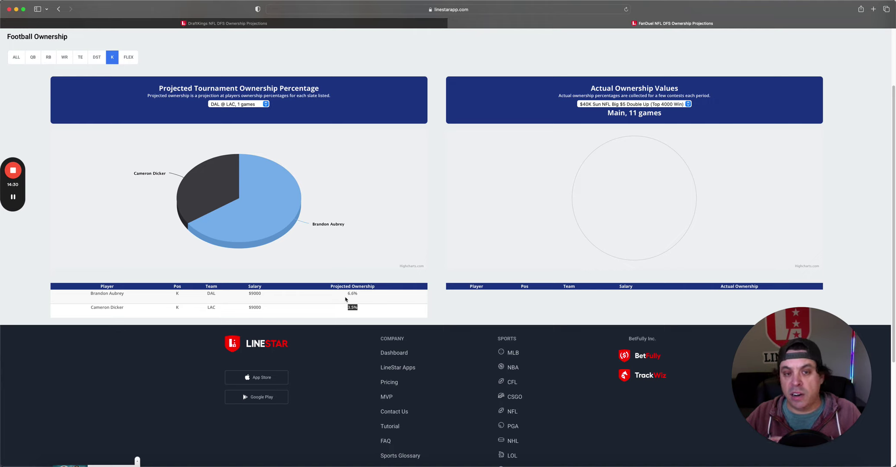
left_click(347, 308)
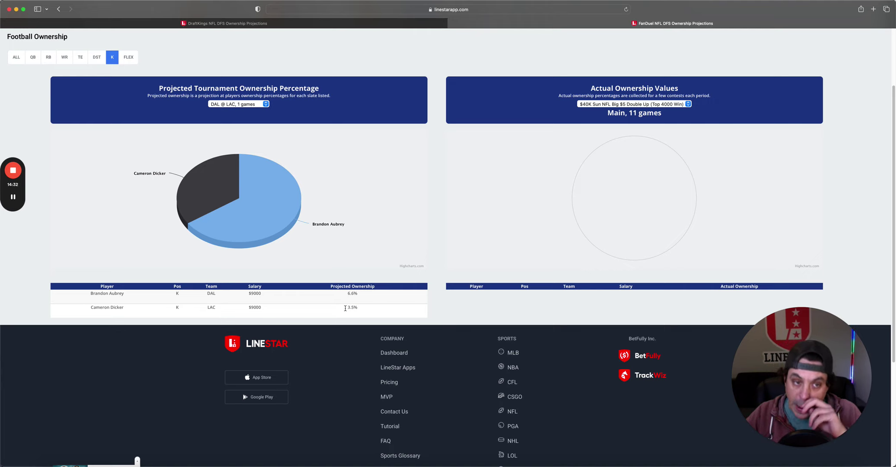
left_click(97, 56)
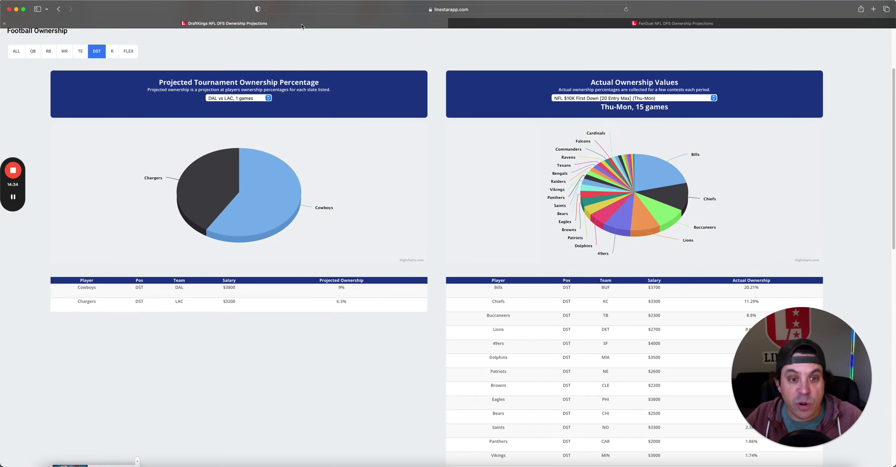
left_click(112, 51)
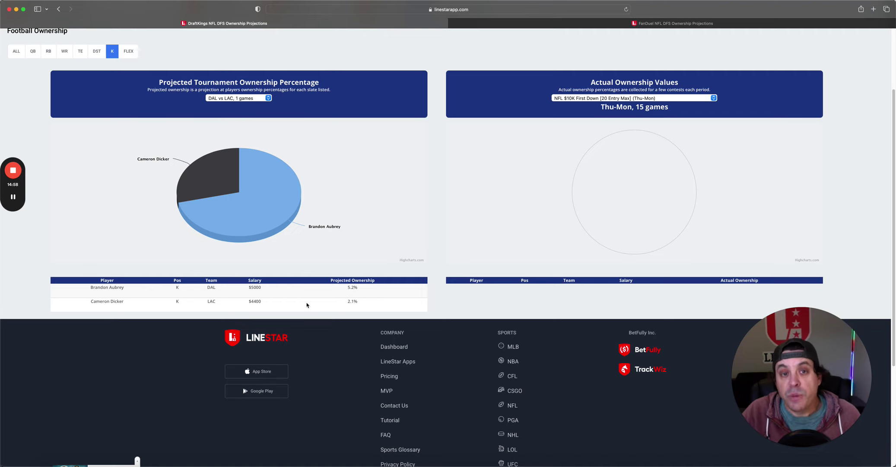
scroll(109, 251, "up", 3)
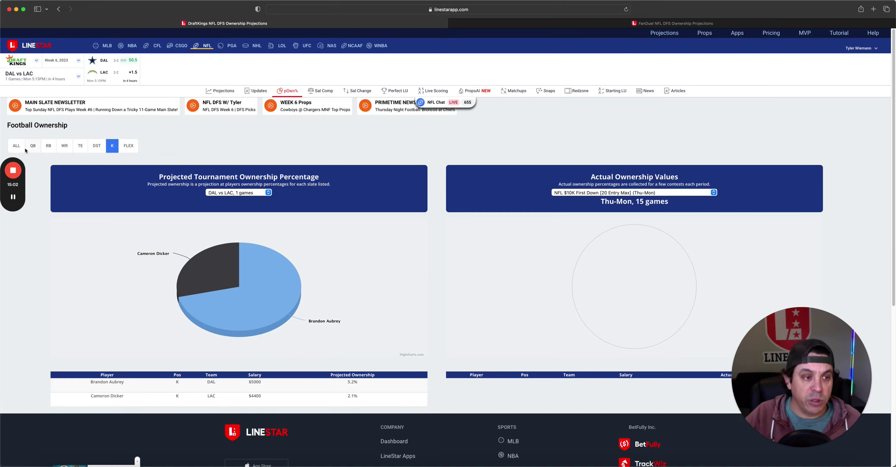
Open the Matchups tool to view the Prescott and Herbert quarterback matchups.
left_click(517, 90)
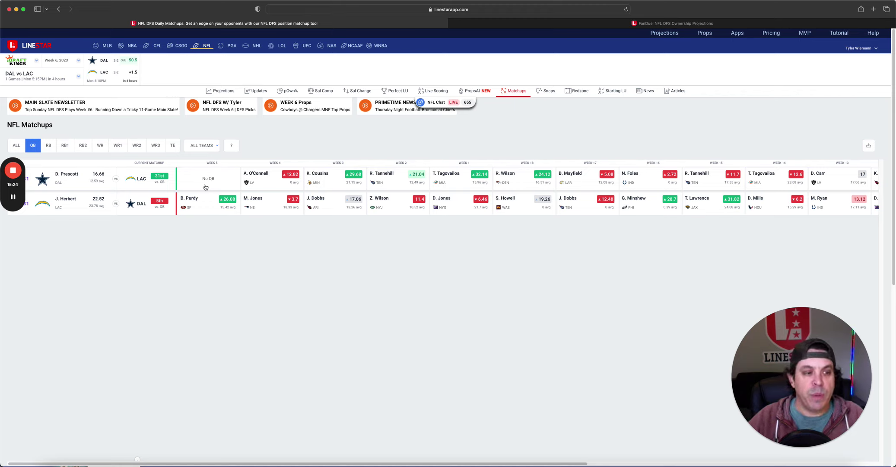
Filter to running backs, expand Ekeler's and Kelley's weekly stats, and review Rico Dowdle's card.
left_click(49, 146)
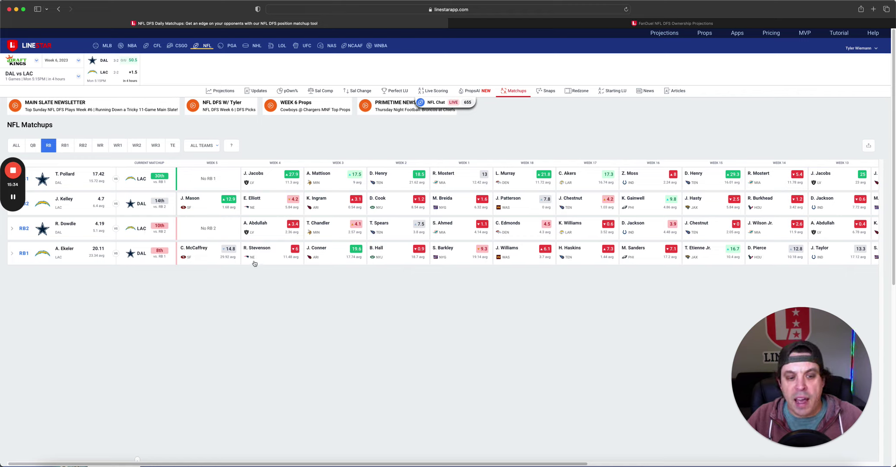
left_click(204, 259)
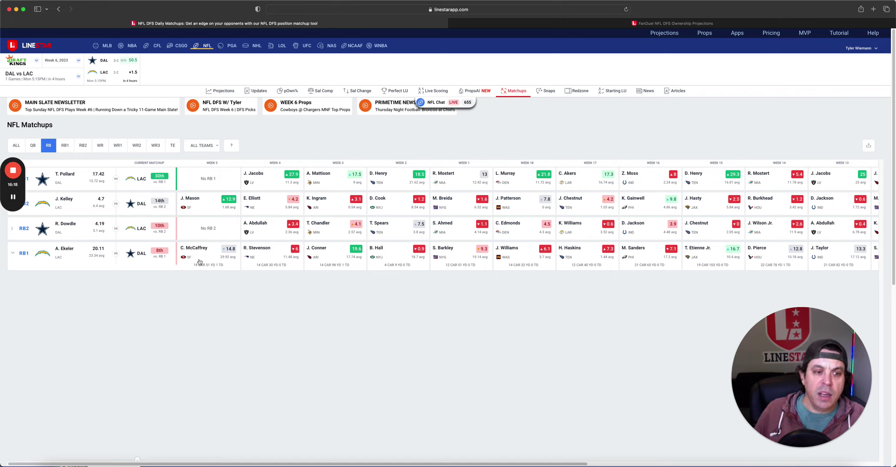
left_click(196, 207)
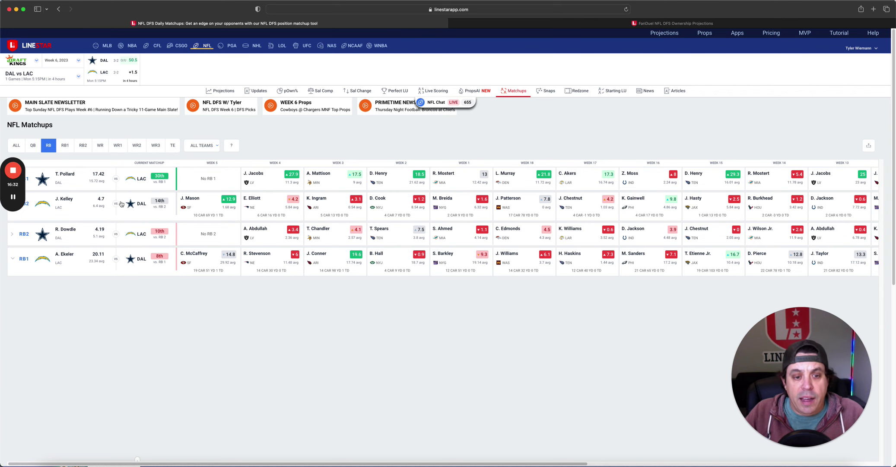
left_click(70, 229)
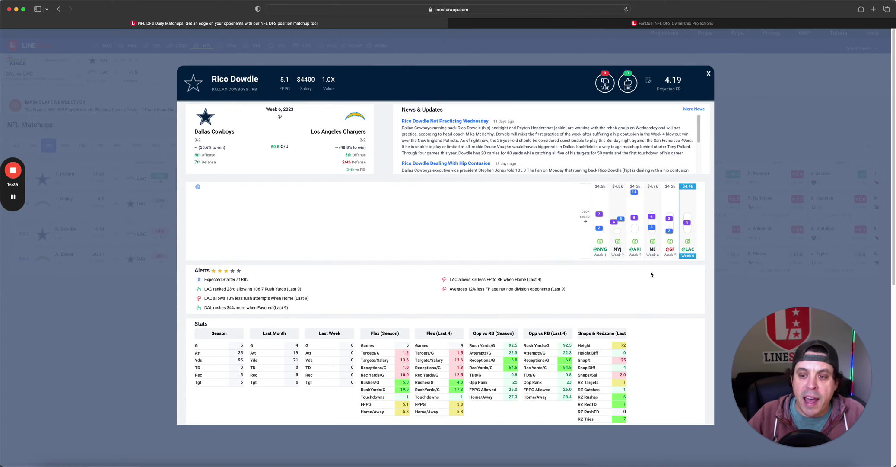
mouse_move(634, 223)
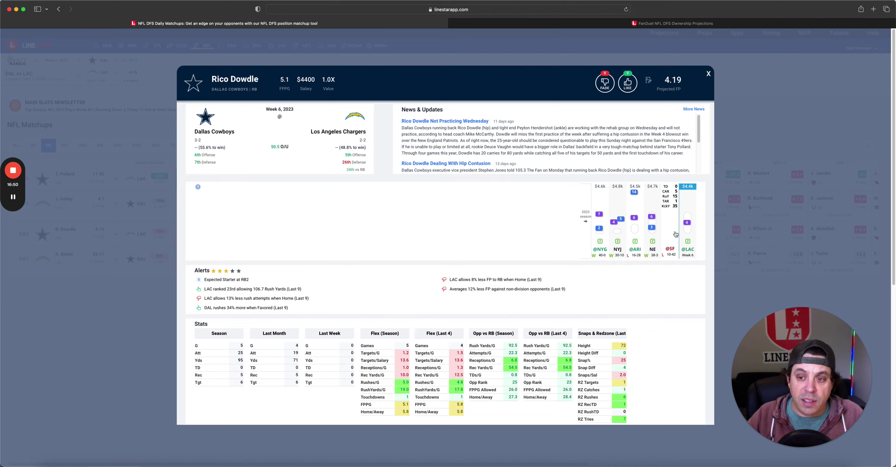
left_click(708, 74)
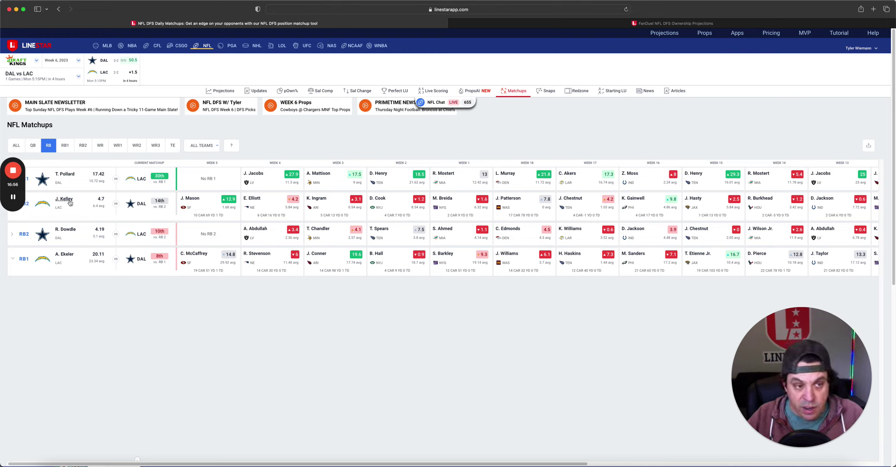
Look over the wide receiver matchups, then switch to tight ends Everett and Ferguson.
left_click(100, 144)
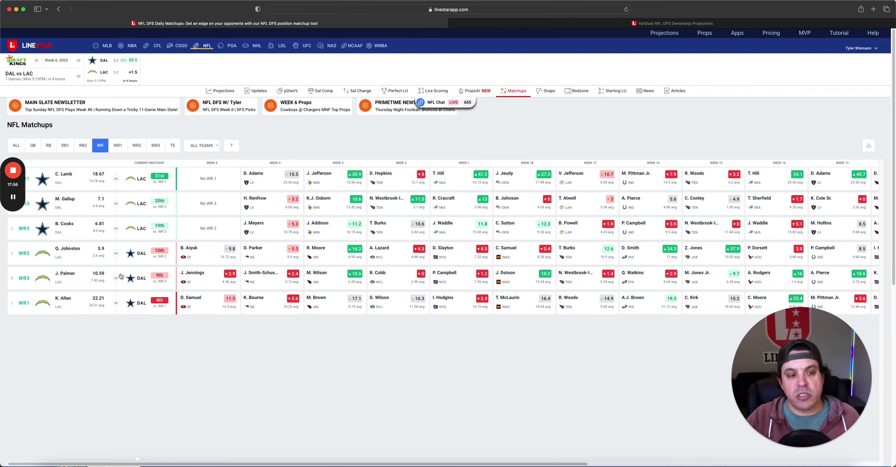
left_click(172, 145)
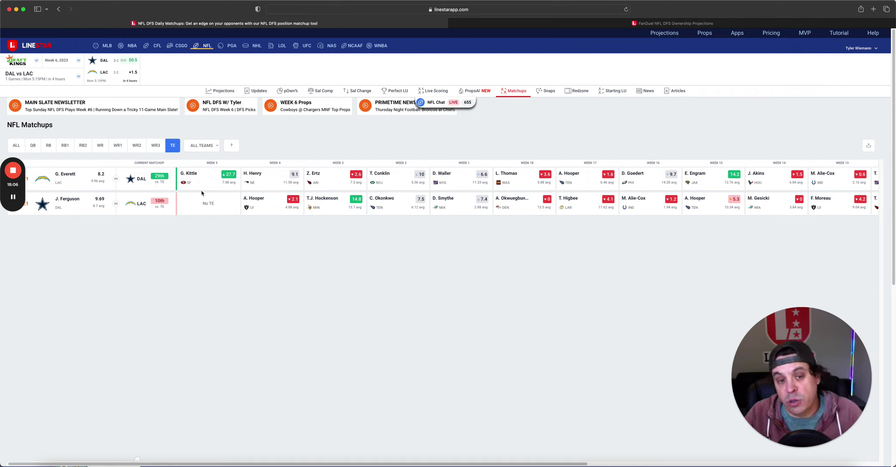
Expand Jake Ferguson's weekly stat lines, then show the ALL positions matchup list.
left_click(69, 209)
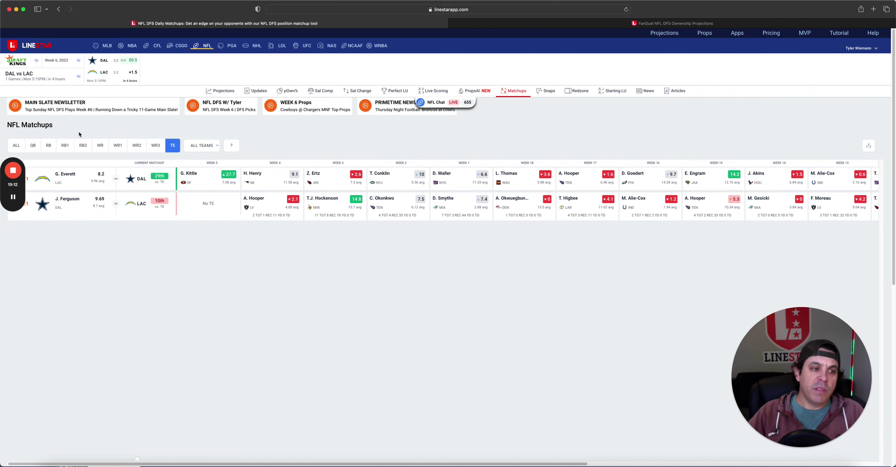
left_click(16, 145)
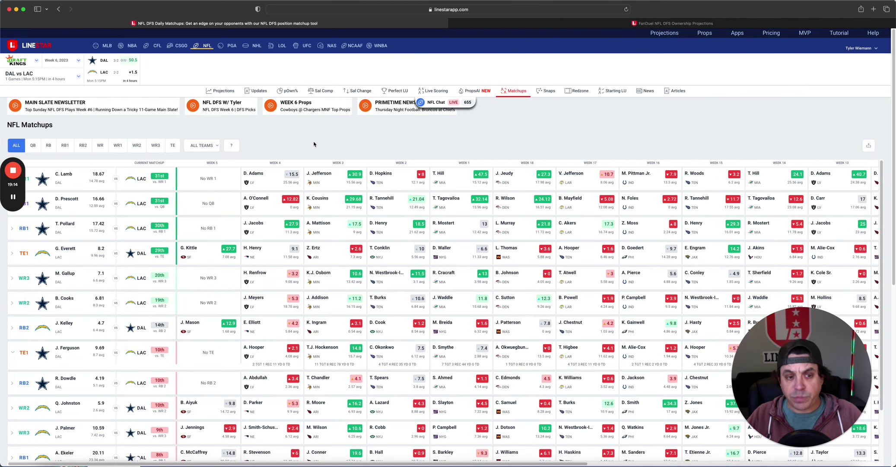
Show pOwn% for the DAL vs LAC single-game slate and open CeeDee Lamb's card.
left_click(289, 91)
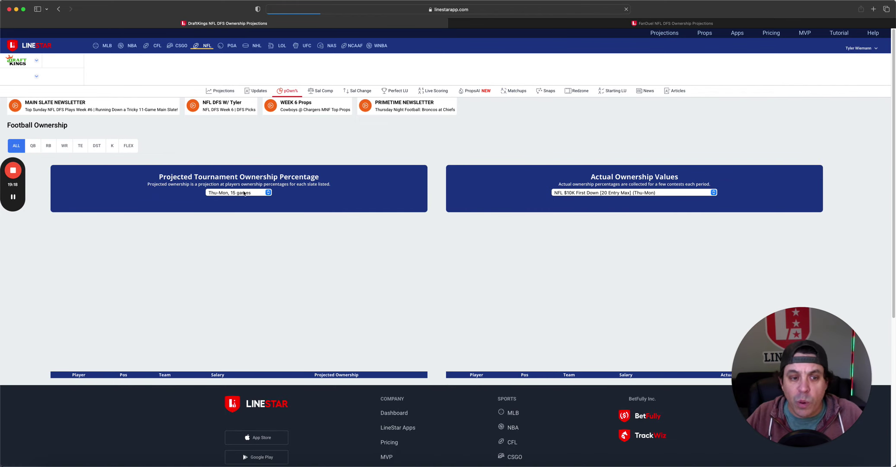
left_click(244, 192)
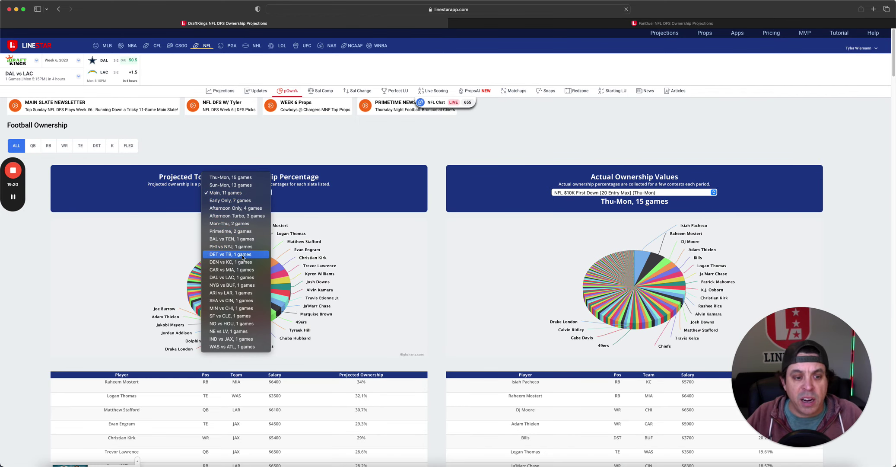
left_click(247, 278)
scroll(415, 281, "down", 5)
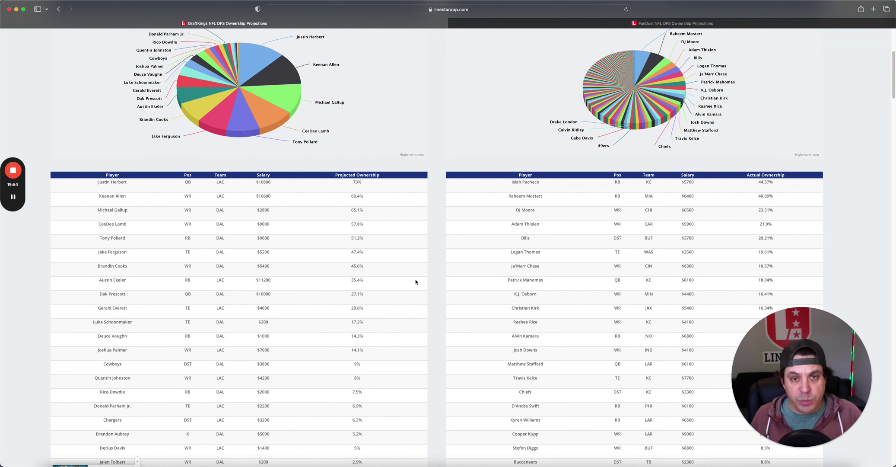
left_click(114, 225)
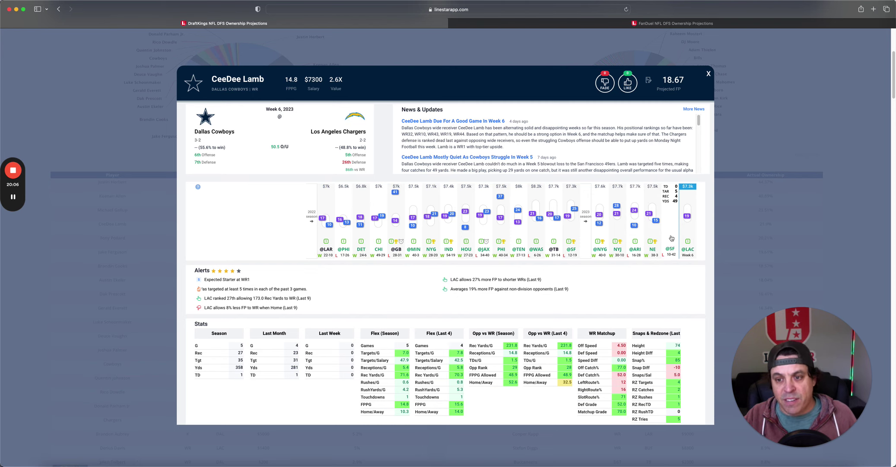
Close CeeDee Lamb's card to return to the ownership table led by Herbert at 73%.
left_click(708, 74)
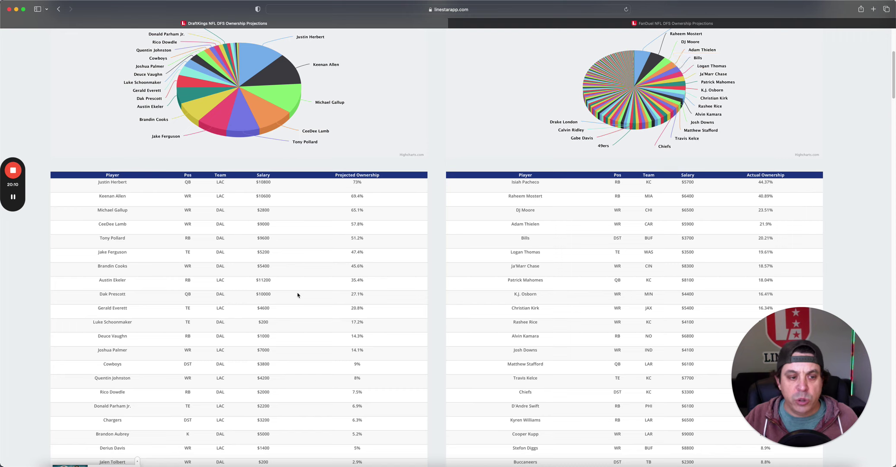